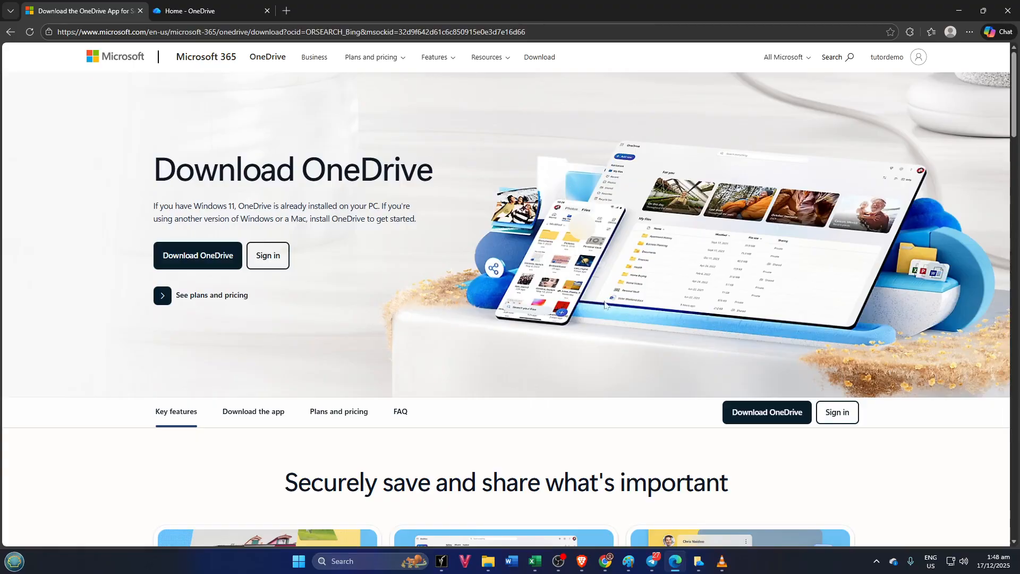
Look through the OneDrive download page as far as the mobile app download section.
scroll(604, 304, down, 7)
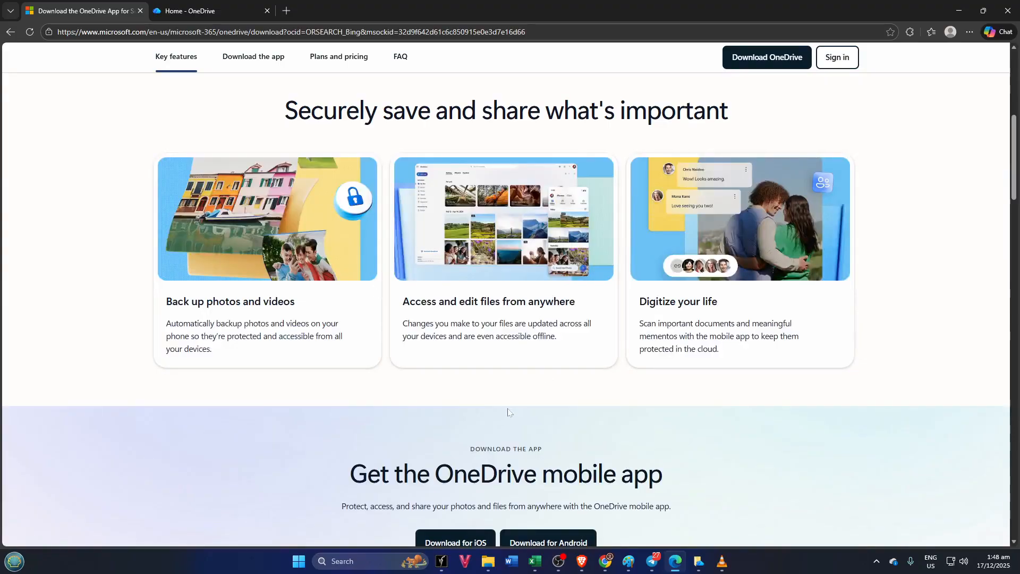
scroll(509, 412, down, 2)
scroll(390, 436, down, 2)
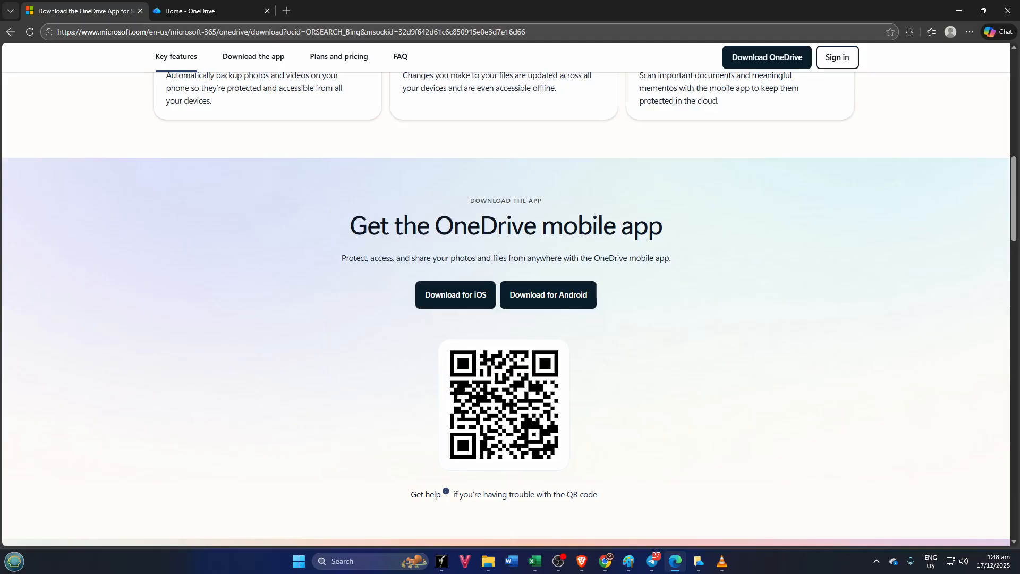
Switch to the OneDrive web app and open the beetle screenshot from the photo gallery for editing.
click(202, 16)
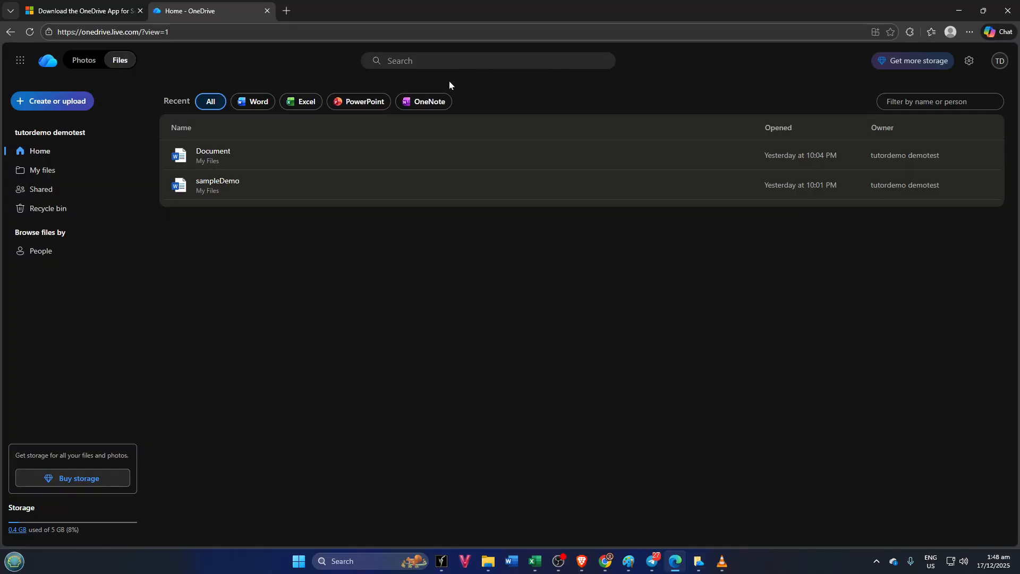
click(80, 65)
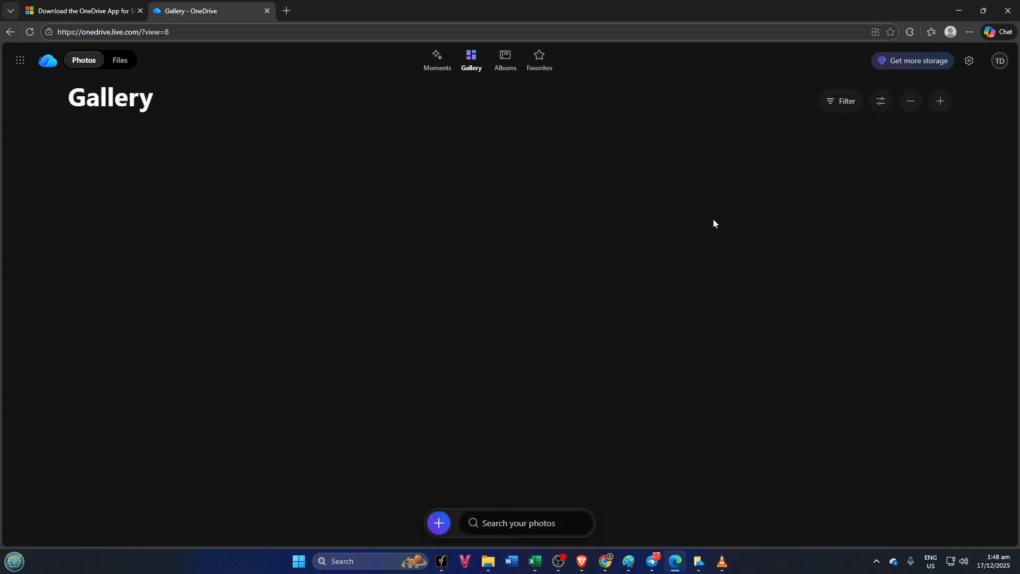
scroll(726, 217, down, 7)
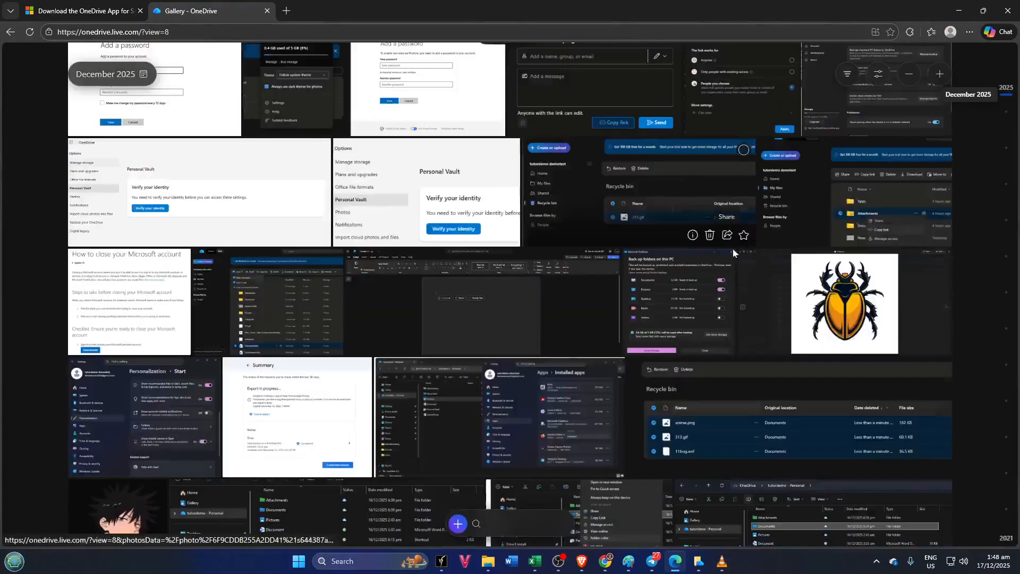
click(840, 298)
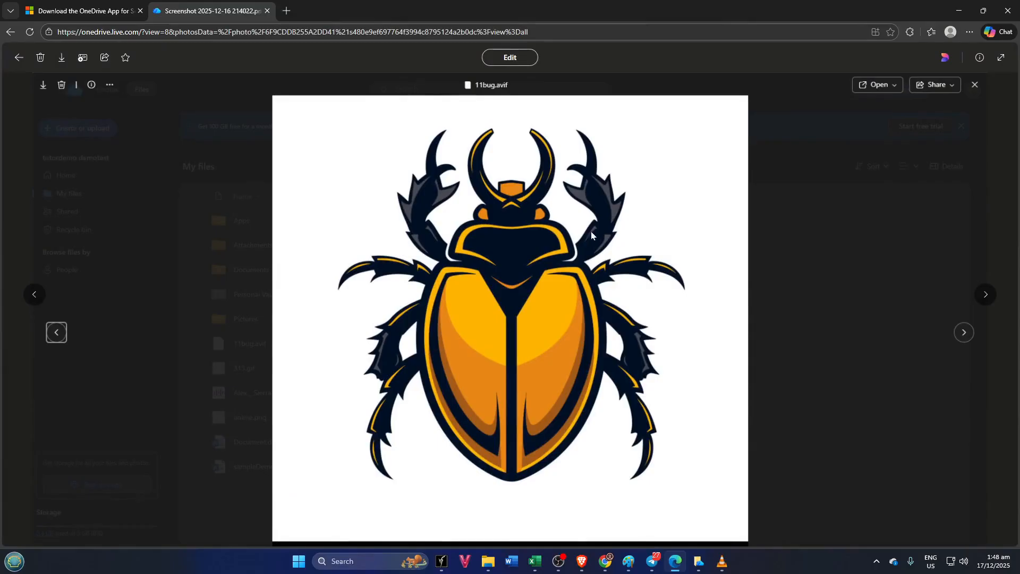
click(511, 58)
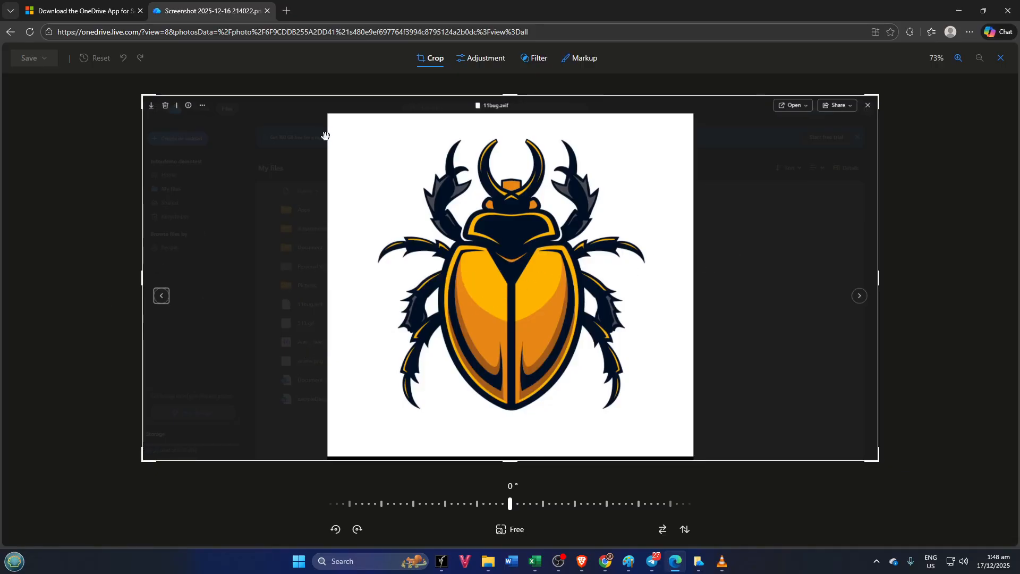
Crop the screenshot to the beetle's white square, about 947 x 885, and rotate the image to -8.4°.
click(432, 64)
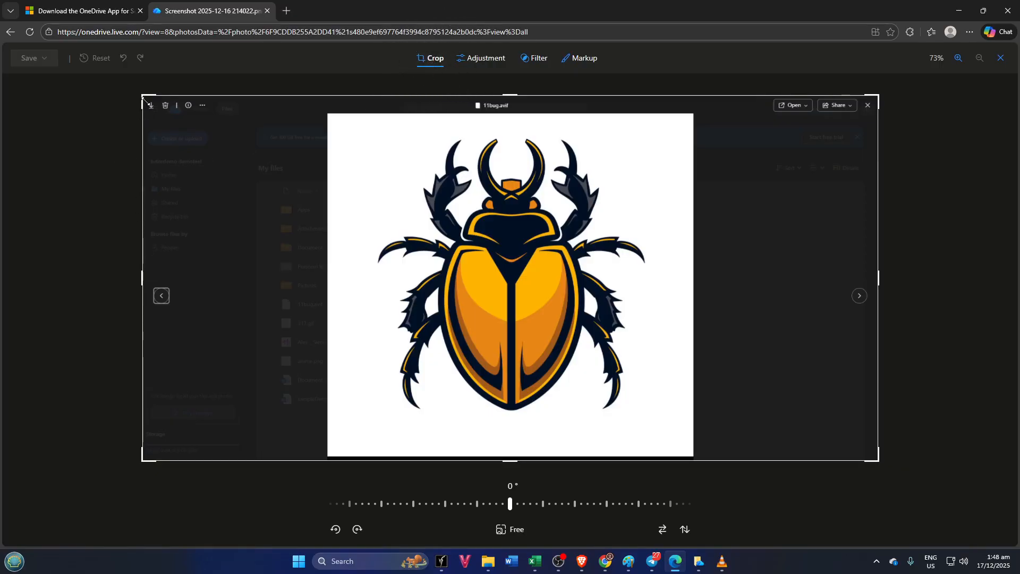
drag(145, 93, 325, 113)
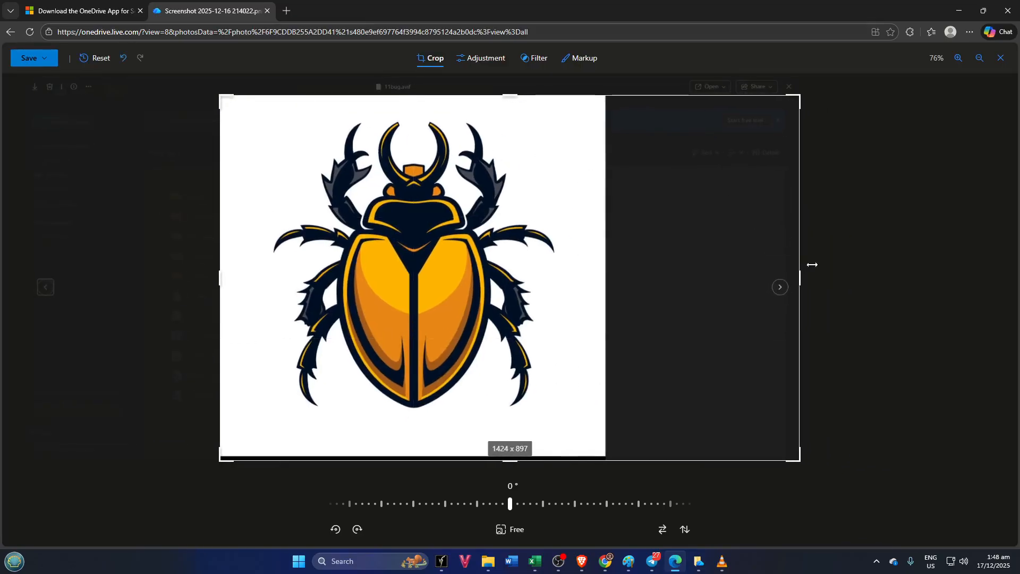
drag(804, 275, 611, 276)
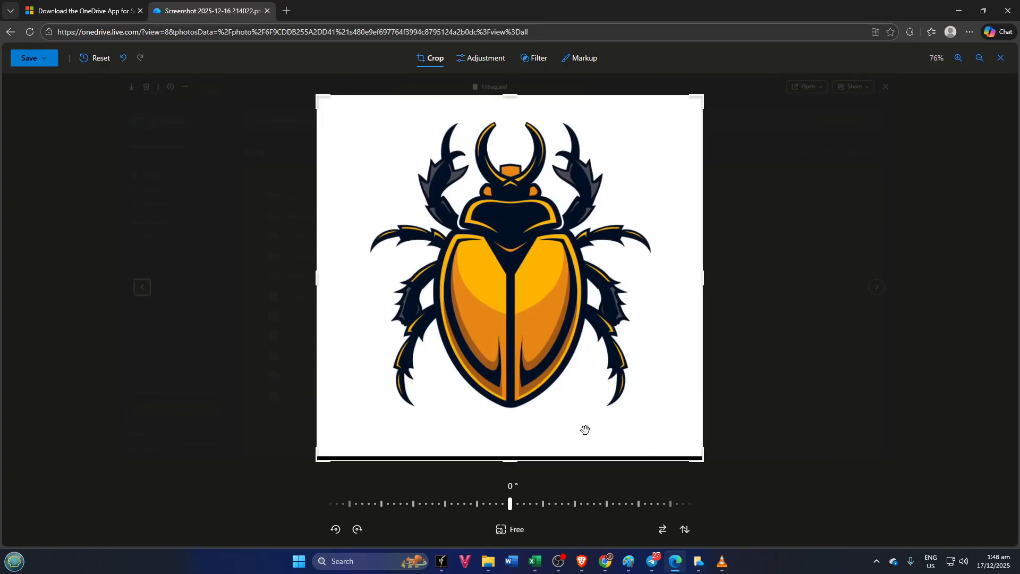
drag(510, 463, 512, 459)
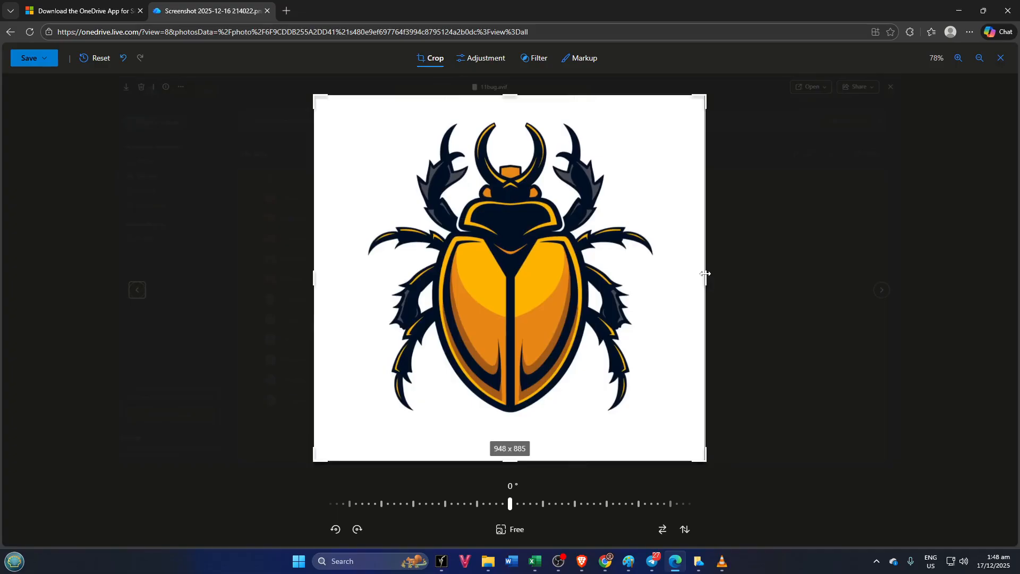
drag(710, 272, 705, 278)
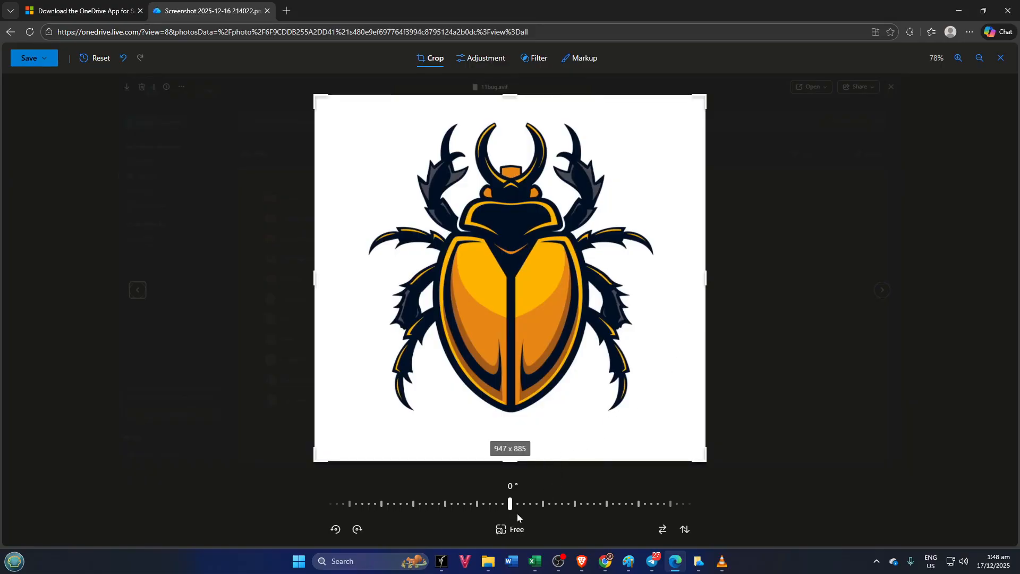
drag(510, 504, 576, 523)
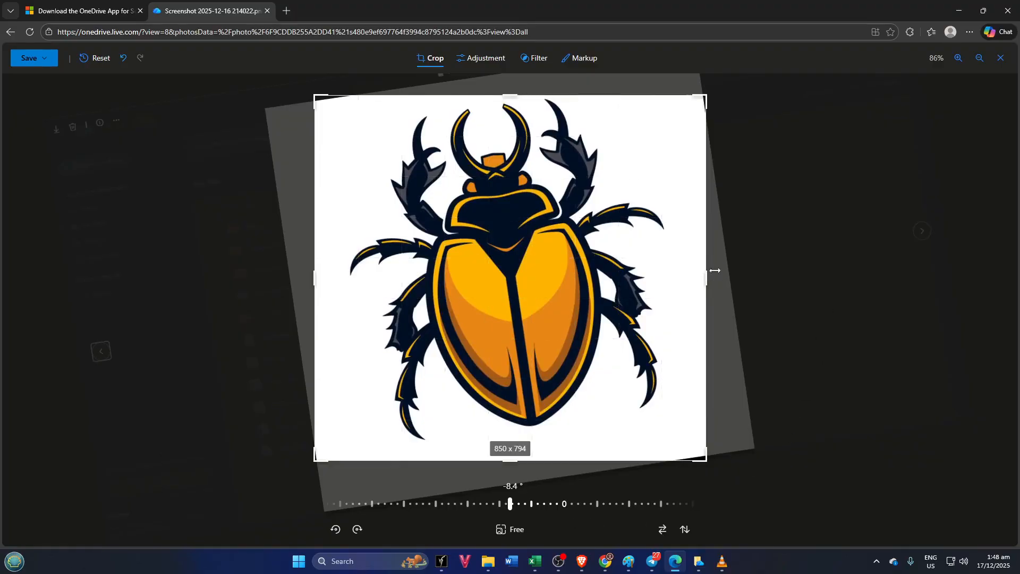
Adjust the beetle image's light settings to brightness 38, exposure 17, contrast 13 and highlights 13.
click(488, 63)
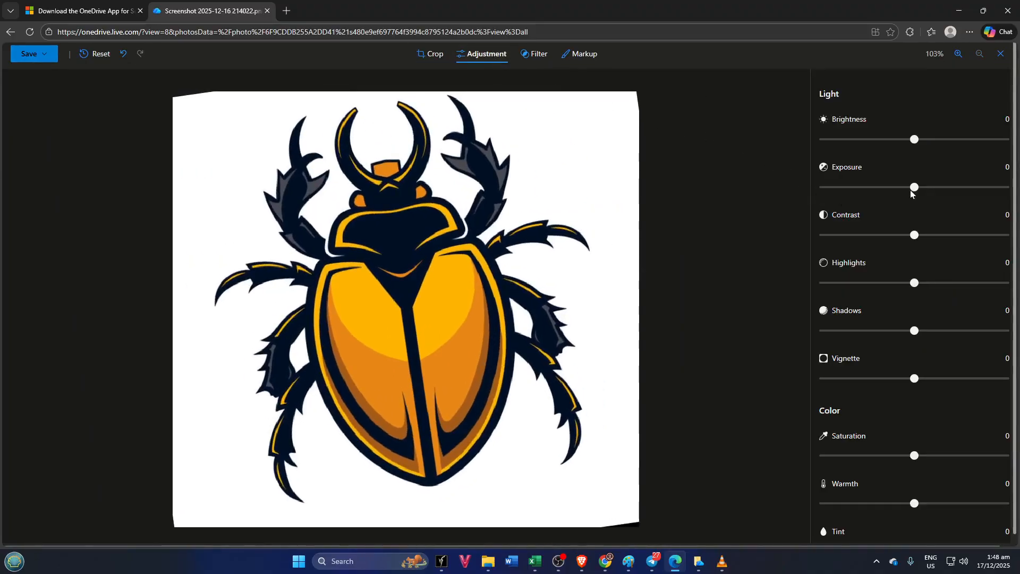
drag(910, 139, 951, 144)
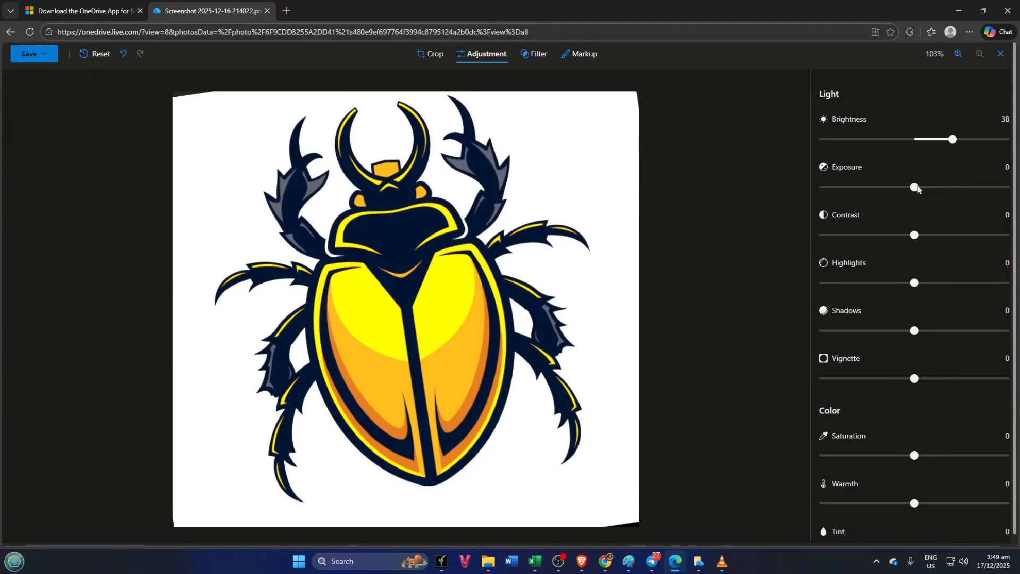
drag(918, 189, 942, 188)
drag(906, 236, 929, 238)
mouse_move(914, 285)
mouse_down()
mouse_move(899, 283)
mouse_move(930, 279)
mouse_up()
scroll(921, 303, down, 1)
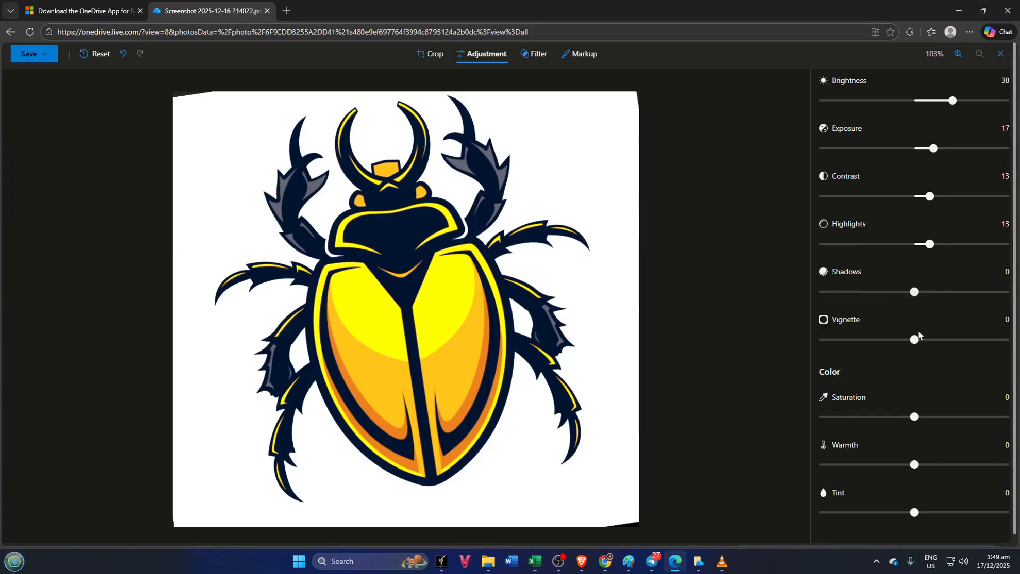
scroll(895, 421, down, 1)
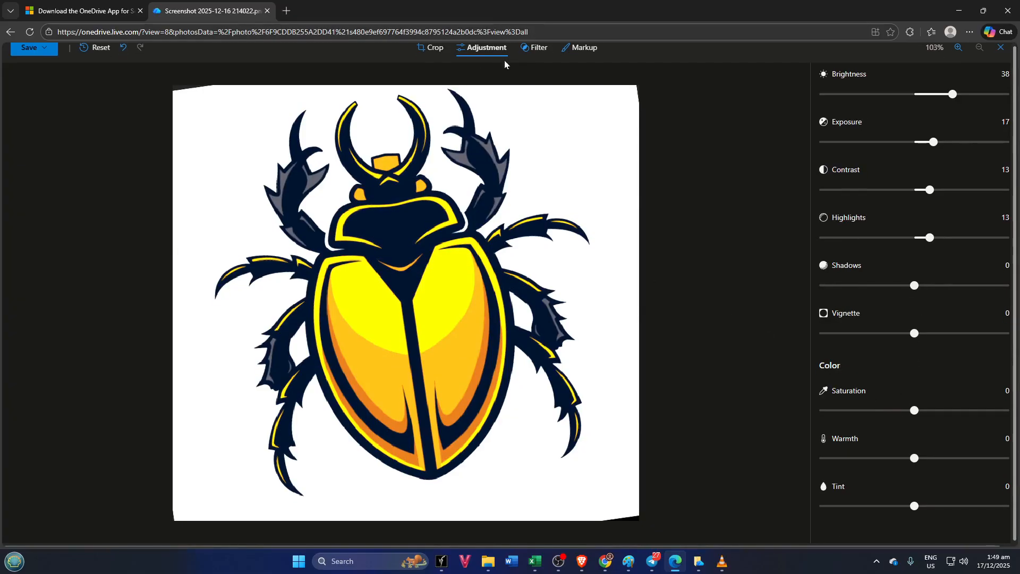
Try the Warm Contrast, Calm and Punch filters on the beetle image, and apply Golden at intensity 89.
click(536, 48)
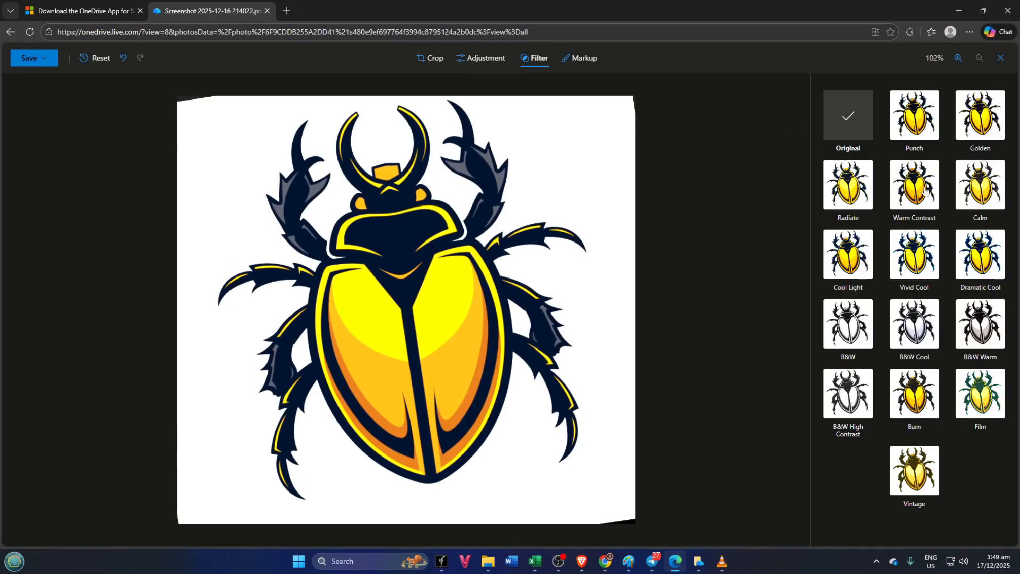
click(918, 190)
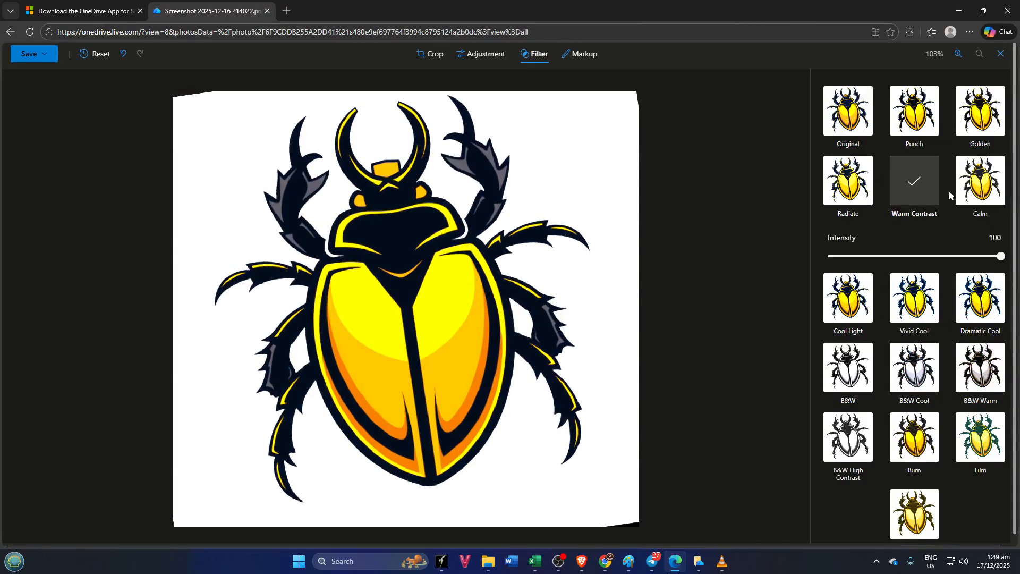
click(974, 192)
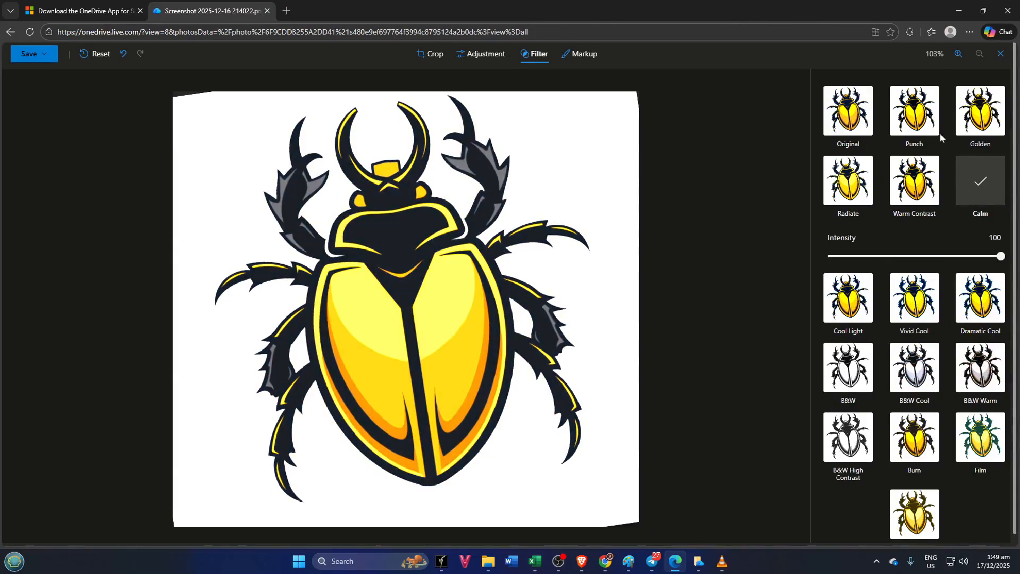
click(974, 126)
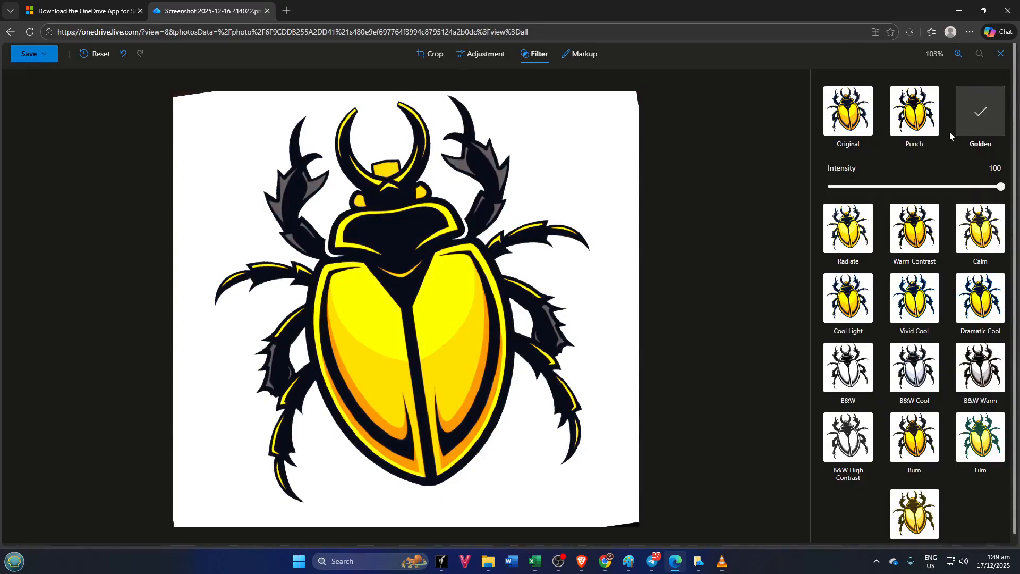
click(919, 127)
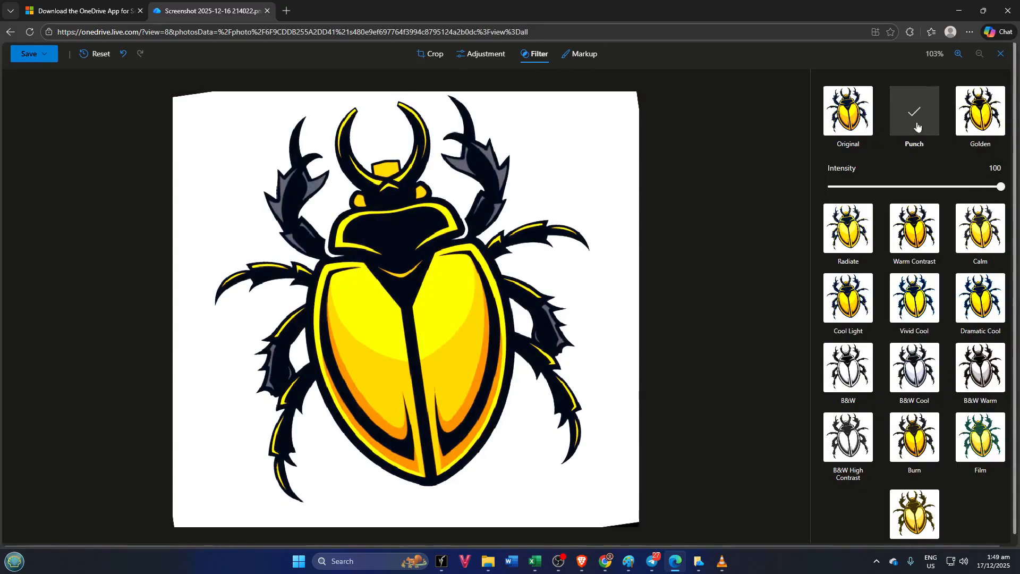
click(966, 129)
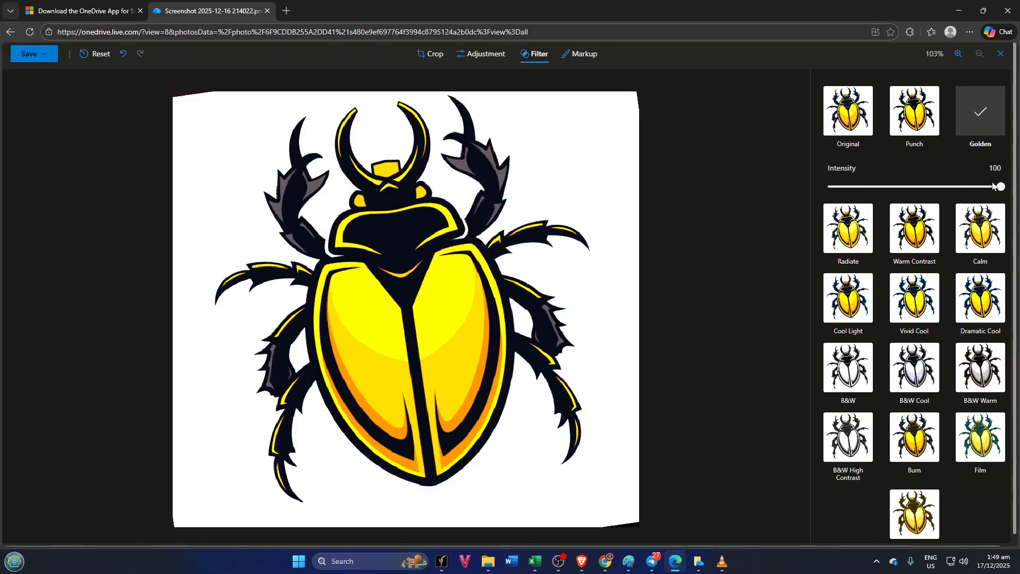
mouse_move(1000, 189)
mouse_down()
mouse_move(924, 188)
mouse_move(982, 187)
mouse_up()
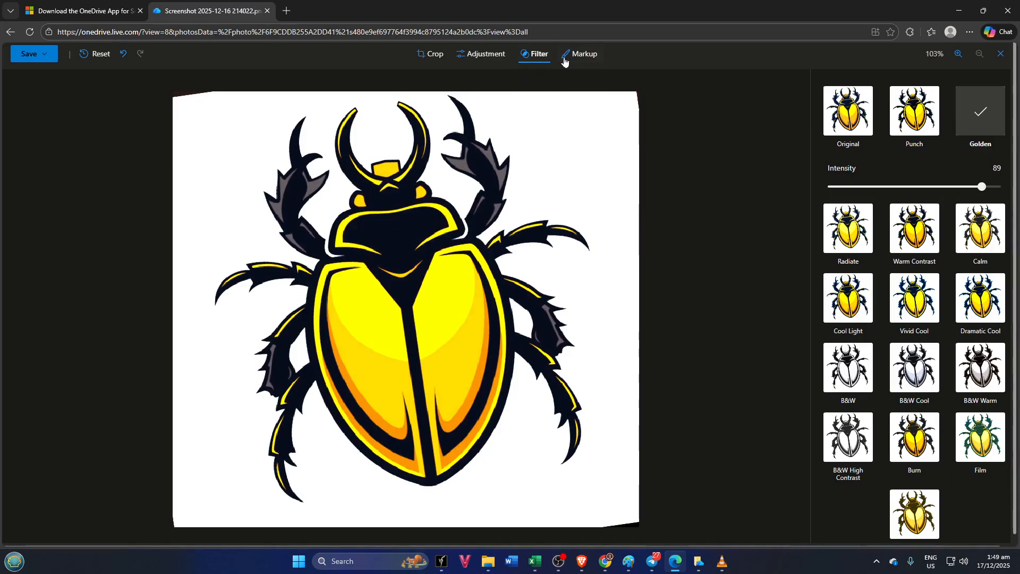
Mark up the image with short blue pen strokes around the beetle, along its right side and underneath it.
click(589, 60)
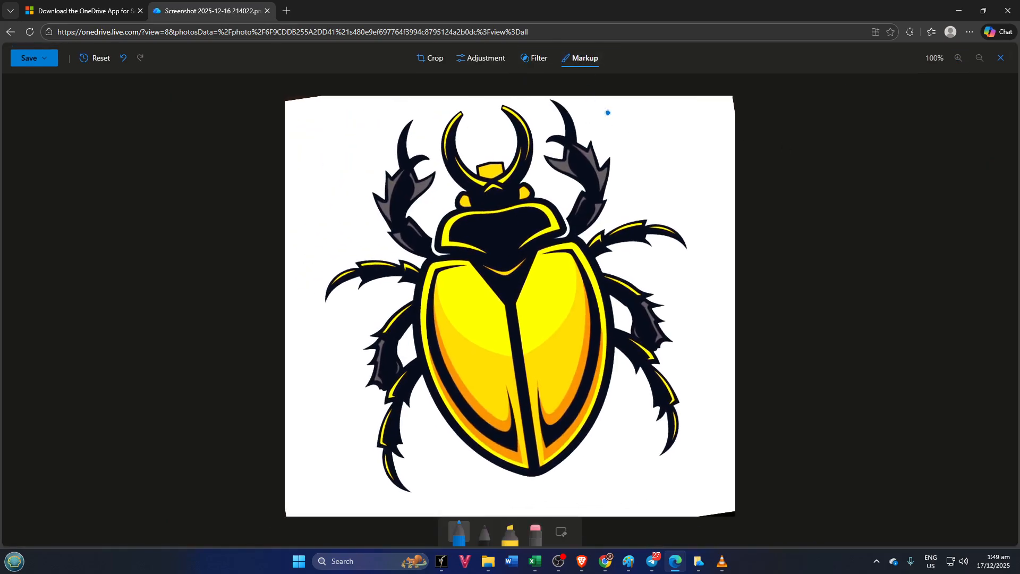
mouse_move(596, 110)
mouse_down()
mouse_move(630, 121)
mouse_move(630, 135)
mouse_move(692, 198)
mouse_up()
drag(716, 246, 720, 342)
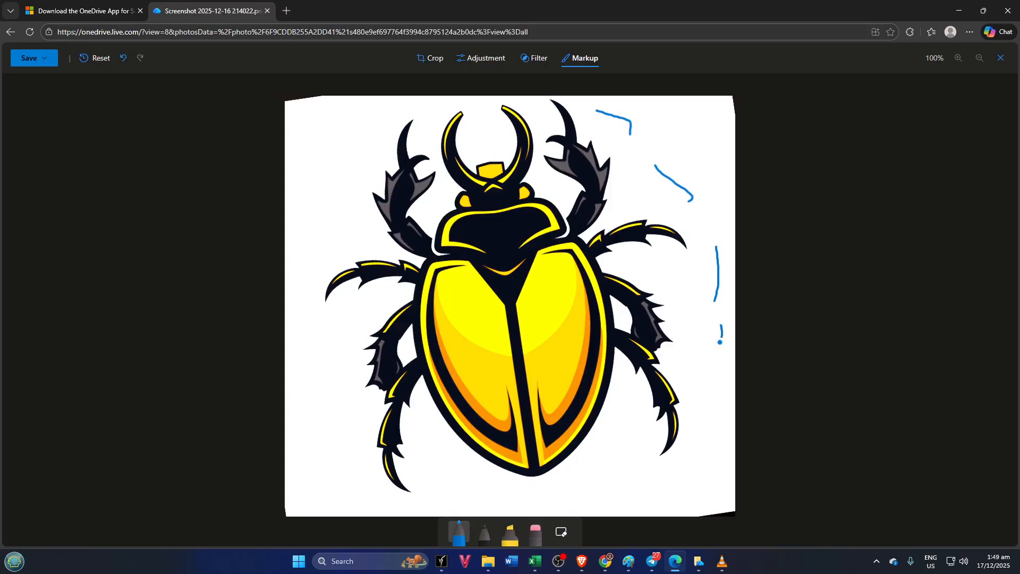
drag(710, 393, 704, 429)
mouse_move(686, 465)
mouse_down()
mouse_move(653, 491)
mouse_move(562, 490)
mouse_up()
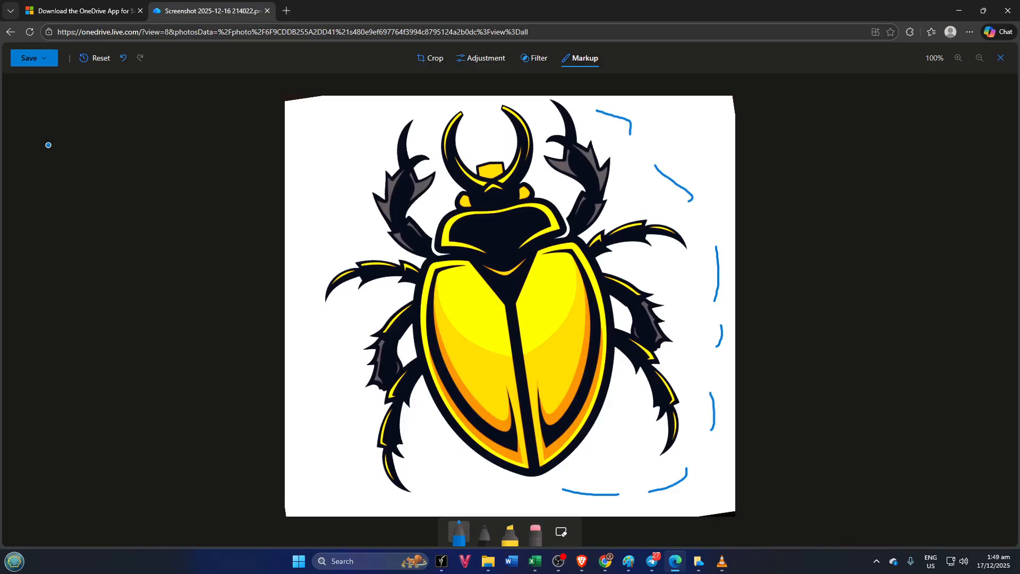
click(32, 65)
mouse_move(504, 499)
mouse_down()
mouse_move(443, 488)
mouse_move(325, 494)
mouse_up()
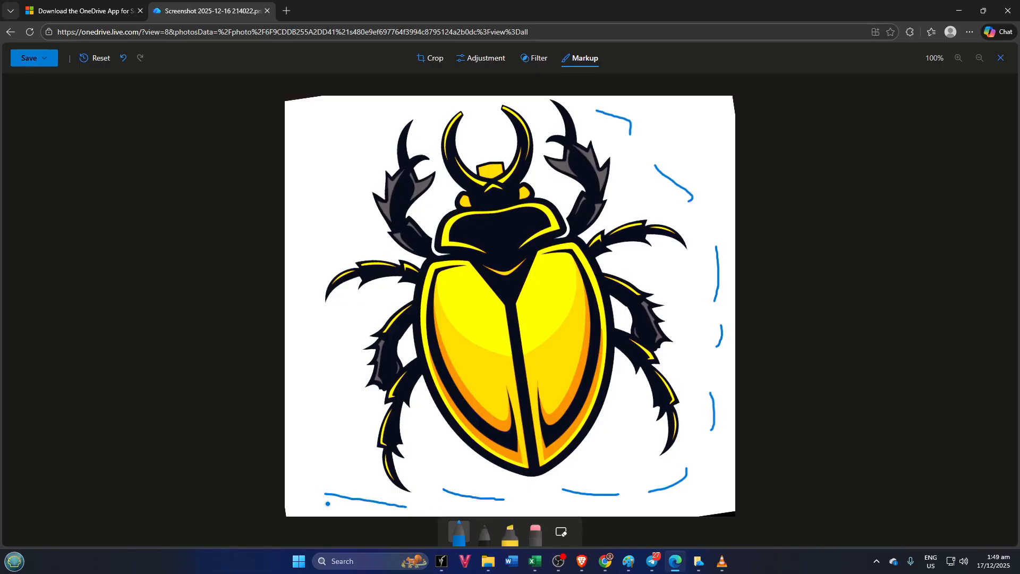